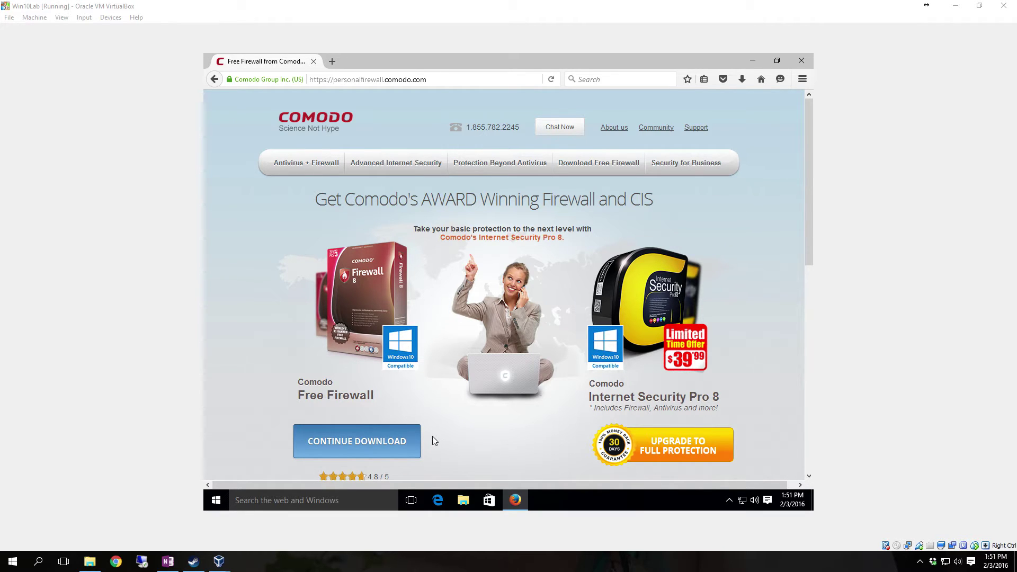
Download the Comodo Free Firewall installer cmd_fw_installer_6113_c7.exe and run it, allowing it to make changes to the PC.
{"action": "left_click", "coordinate": [366, 447]}
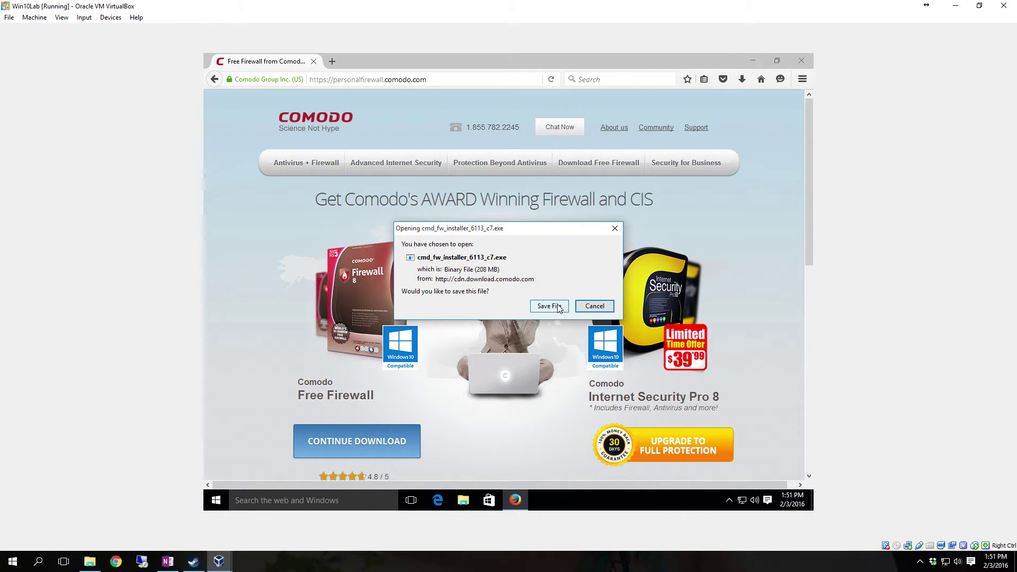
{"action": "left_click", "coordinate": [559, 307]}
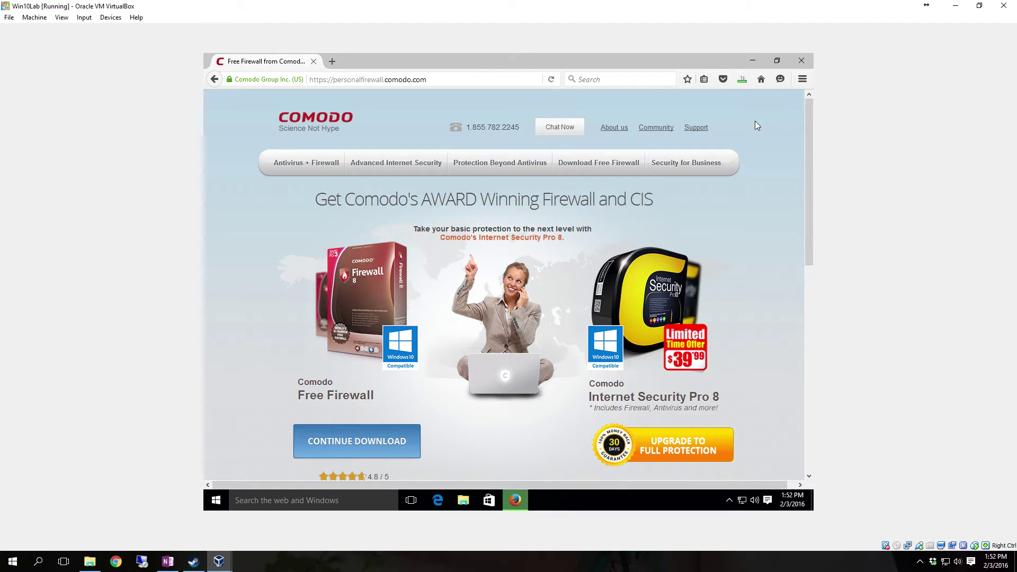
{"action": "left_click", "coordinate": [742, 79]}
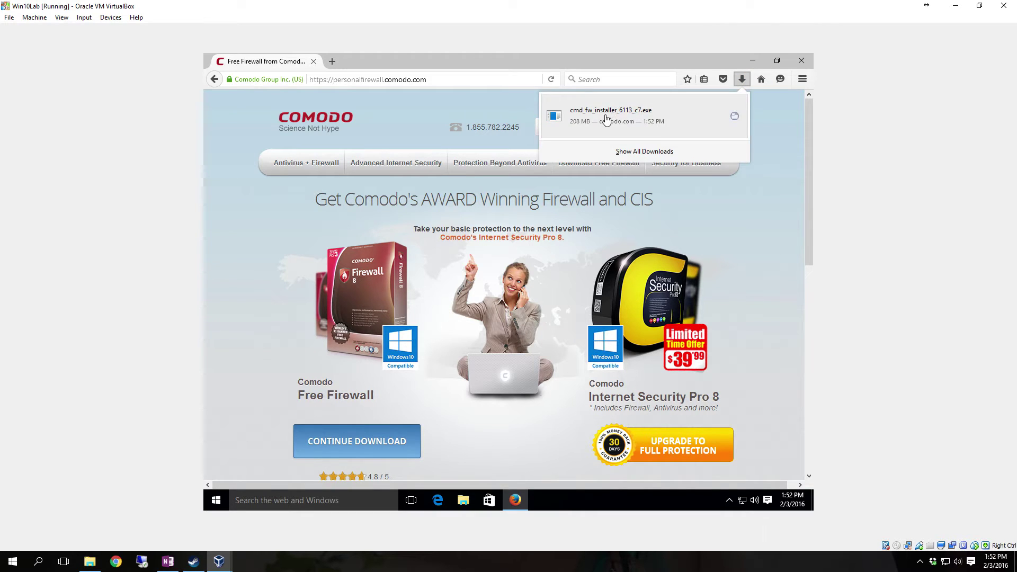
{"action": "left_click", "coordinate": [528, 293]}
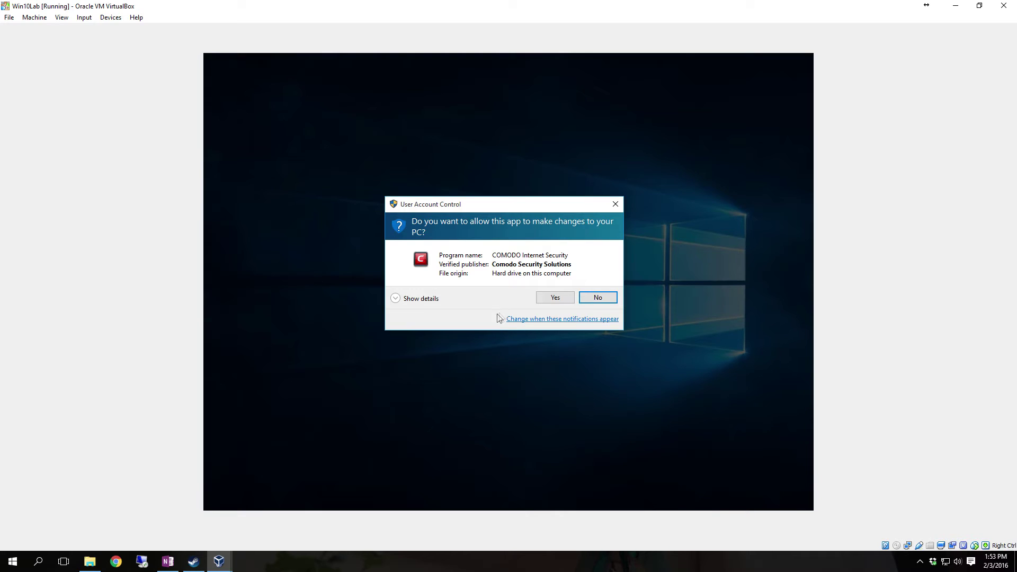
{"action": "left_click", "coordinate": [551, 303]}
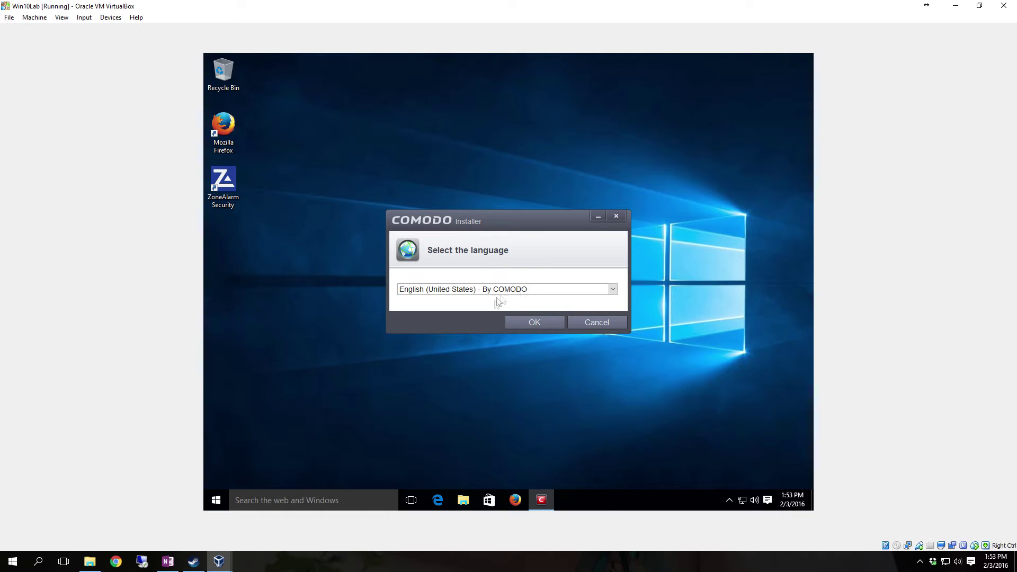
Start the setup in English (United States), leave the optional email blank, and decline all three Chromodo browser options.
{"action": "left_click", "coordinate": [539, 329]}
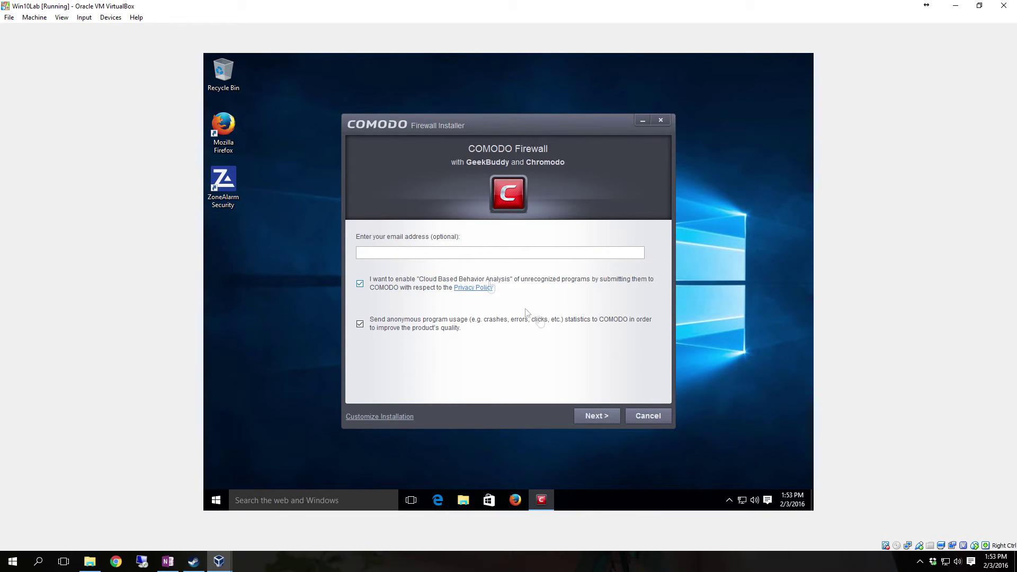
{"action": "left_click", "coordinate": [605, 418]}
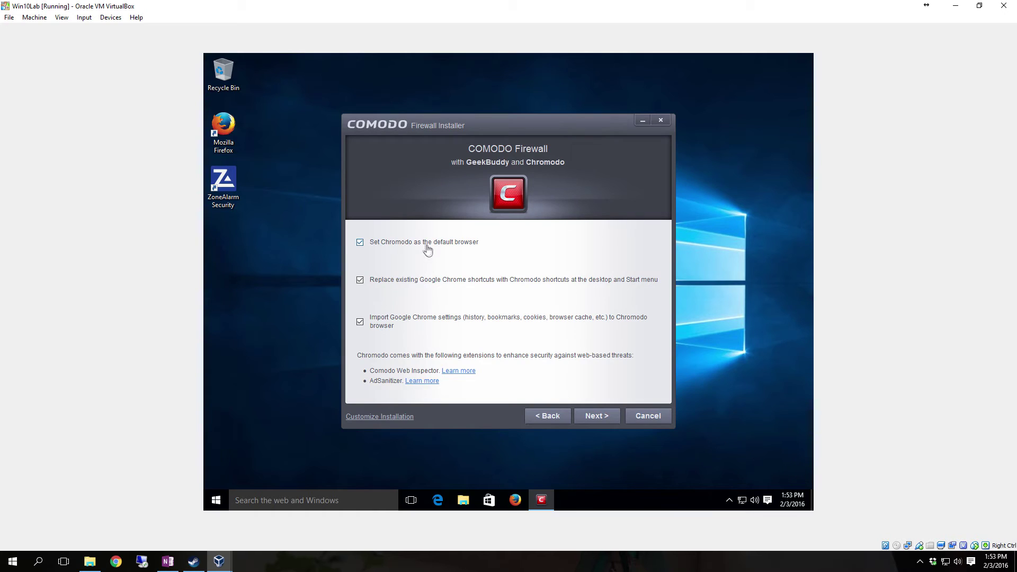
{"action": "left_click", "coordinate": [360, 243]}
{"action": "left_click", "coordinate": [359, 281]}
{"action": "left_click", "coordinate": [360, 322]}
{"action": "left_click", "coordinate": [602, 416]}
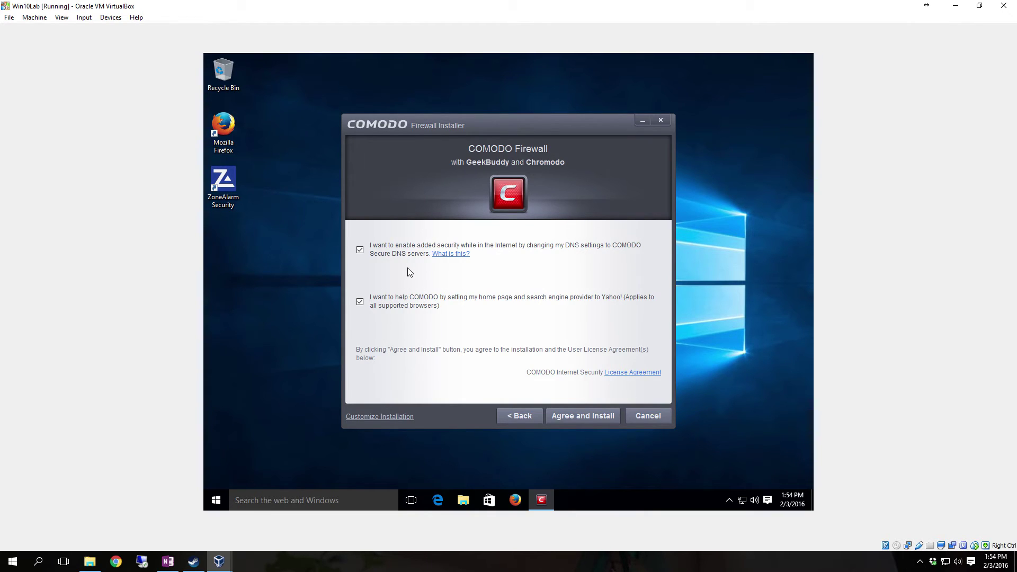
Decline the COMODO Secure DNS and Yahoo! home page options, agree to the license, and complete the firewall installation.
{"action": "left_click", "coordinate": [359, 249]}
{"action": "left_click", "coordinate": [360, 303]}
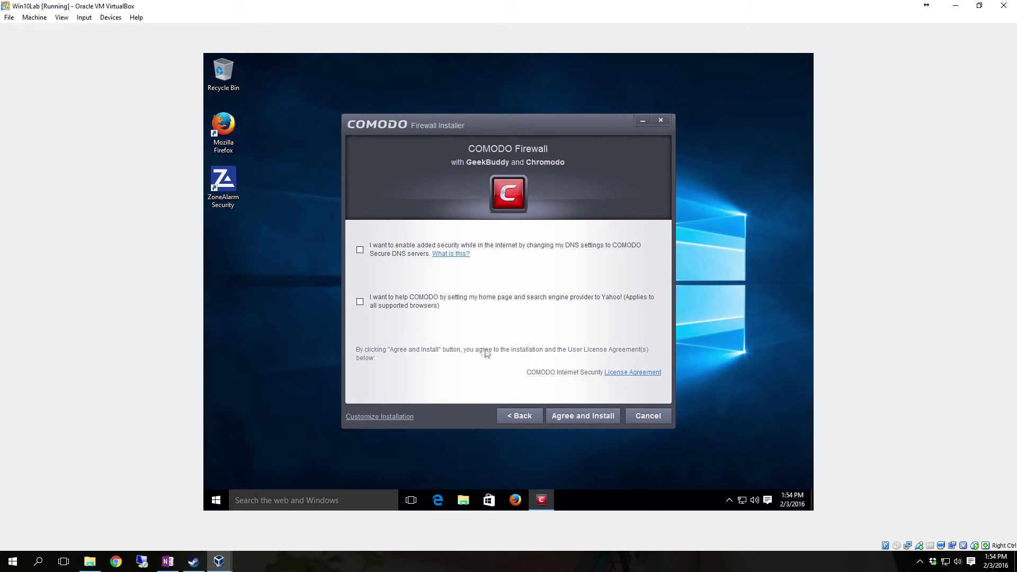
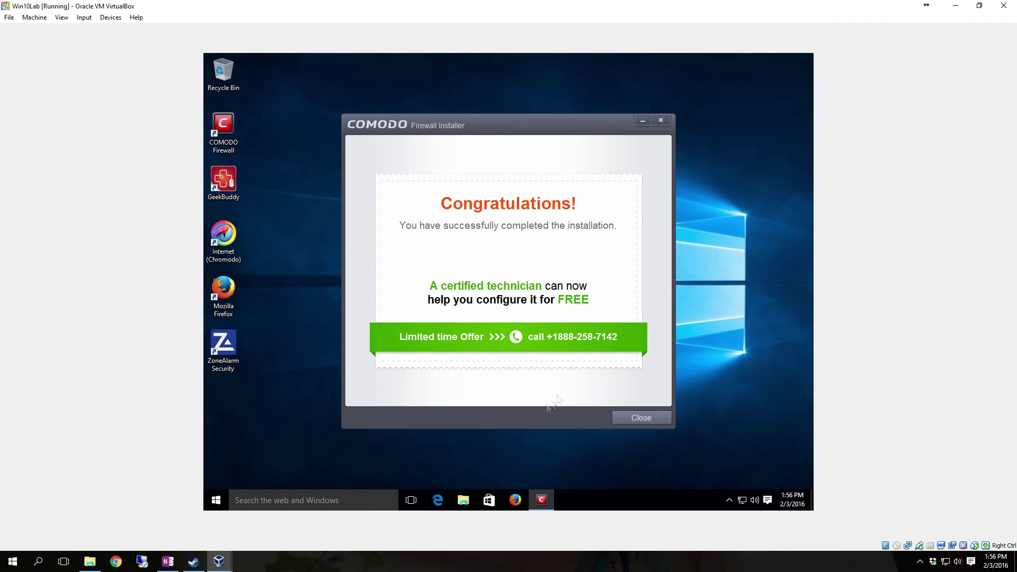
{"action": "left_click", "coordinate": [642, 418]}
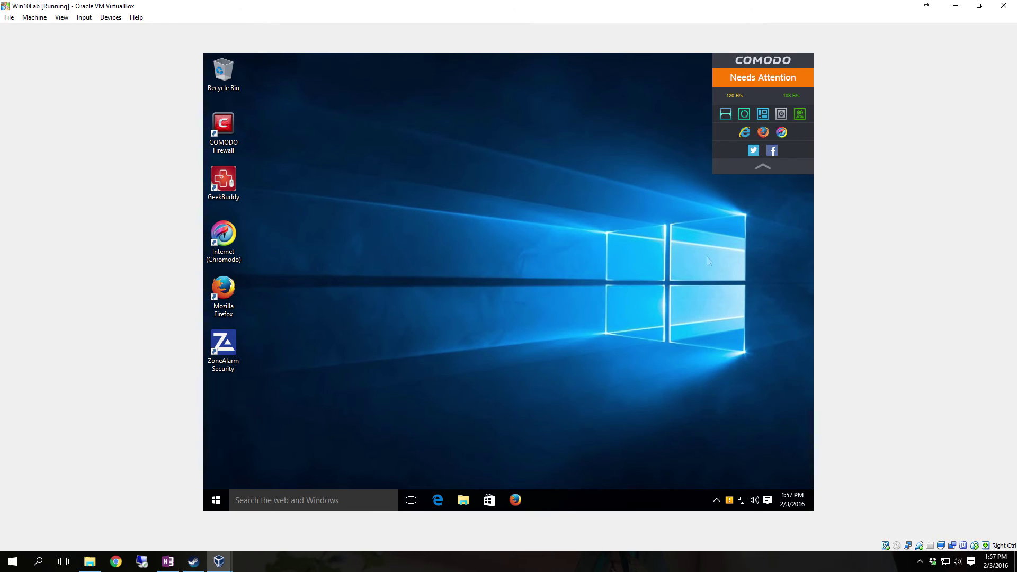
Check the firewall's status details in the COMODO Firewall main window and close the window.
{"action": "left_click", "coordinate": [766, 79]}
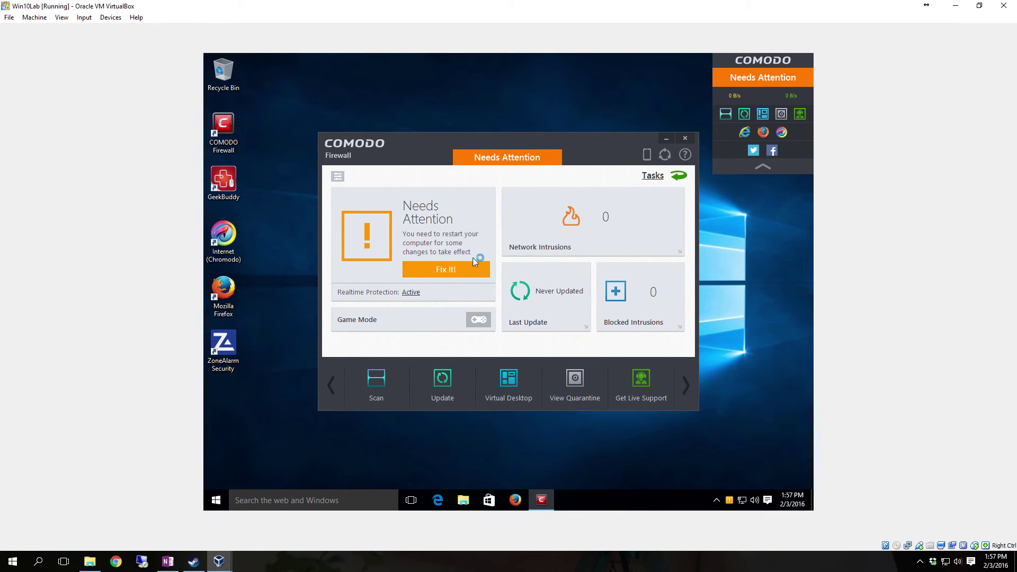
{"action": "left_click", "coordinate": [685, 139]}
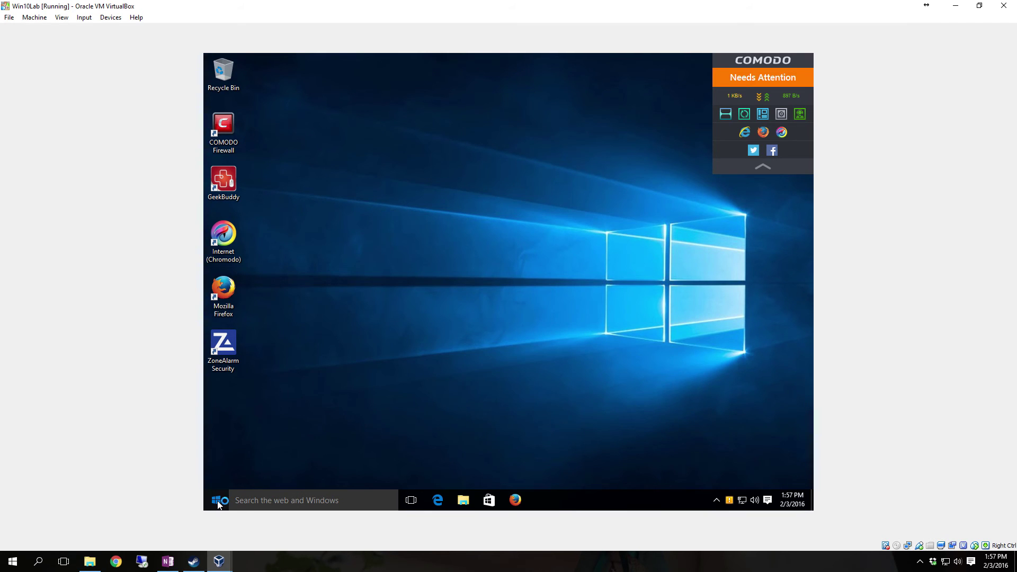
Open Programs and Features and start uninstalling Chromodo.
{"action": "left_click", "coordinate": [218, 501]}
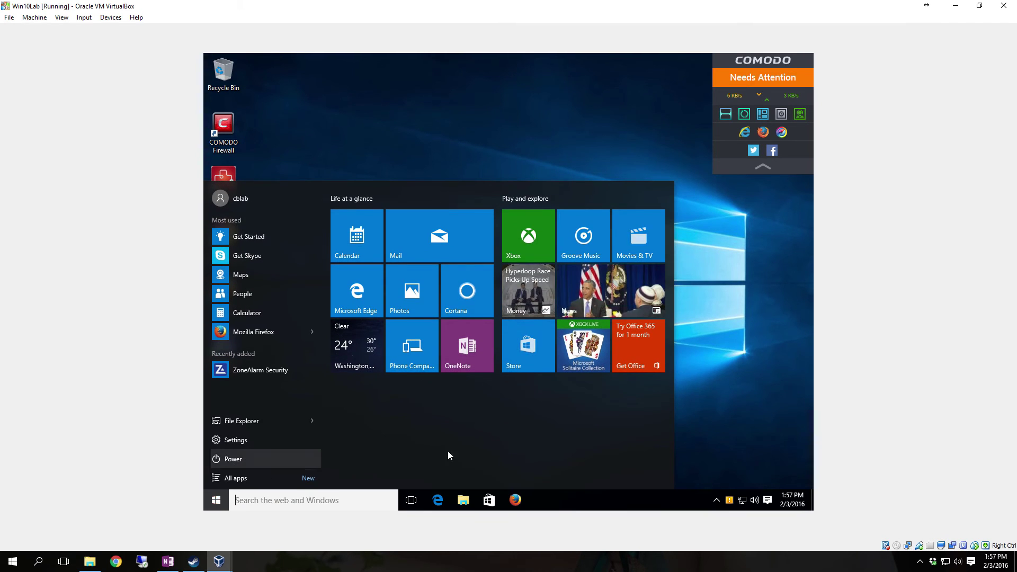
{"action": "left_click", "coordinate": [695, 354]}
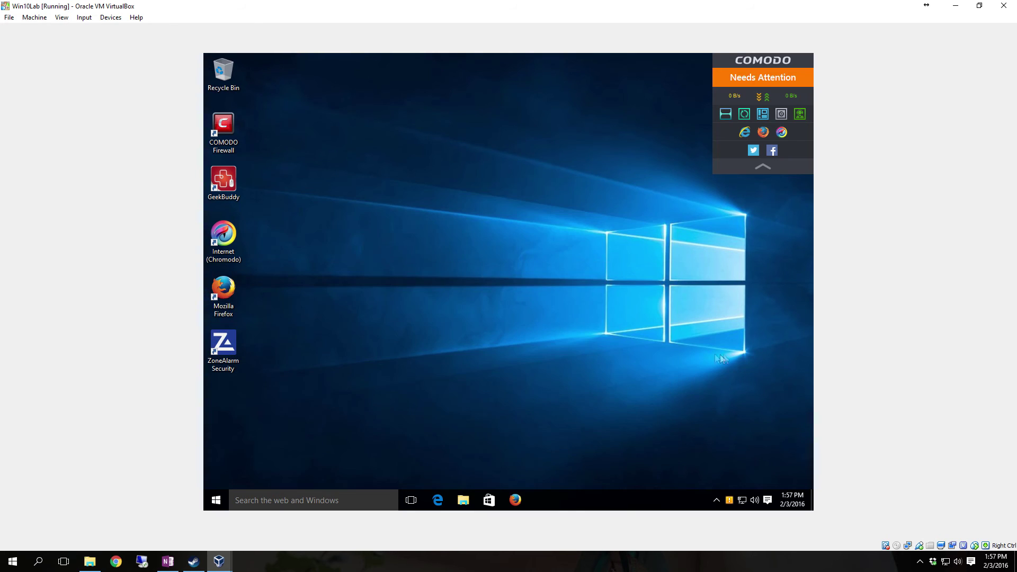
{"action": "right_click", "coordinate": [217, 502]}
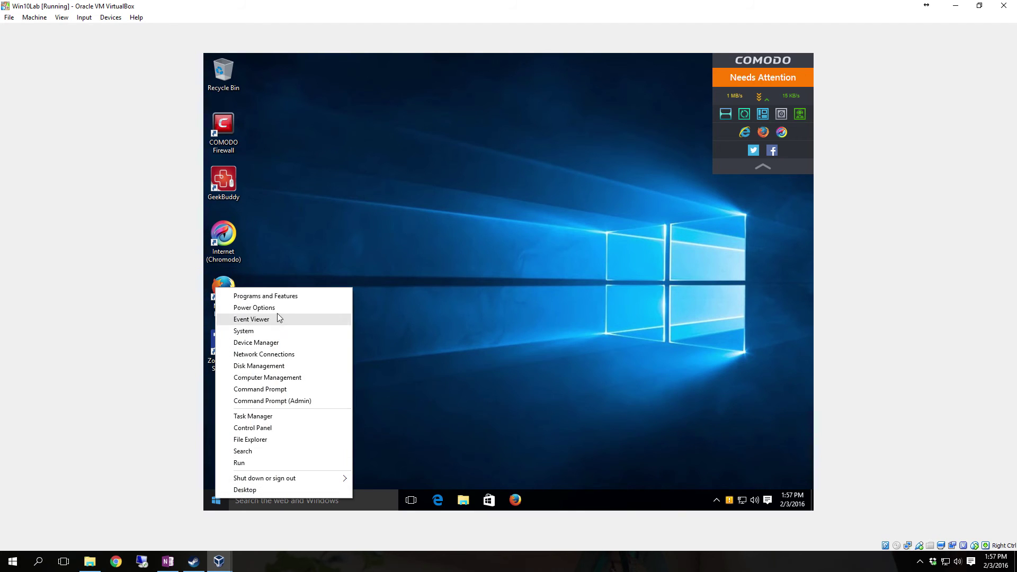
{"action": "left_click", "coordinate": [291, 296]}
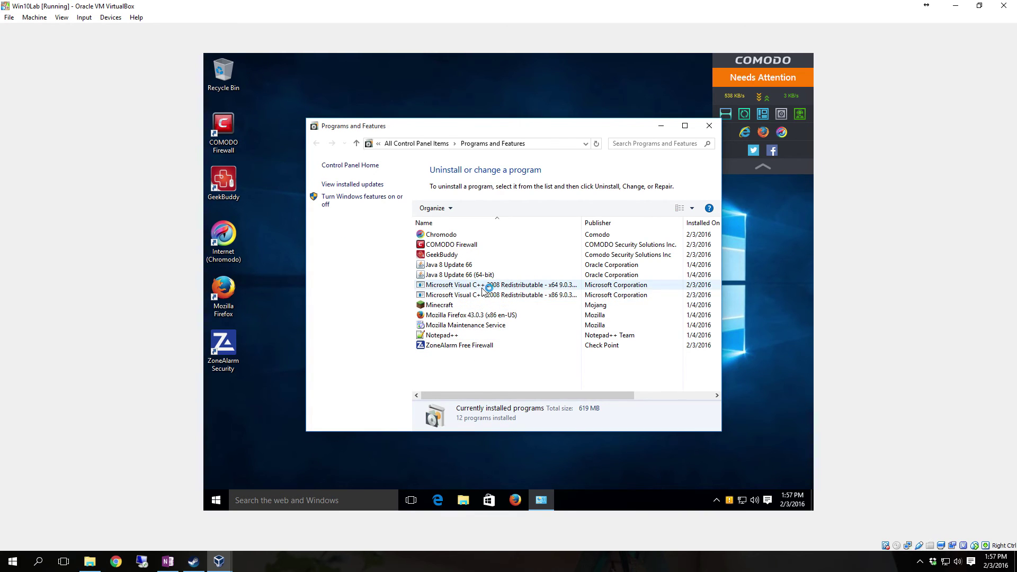
{"action": "left_click", "coordinate": [454, 235]}
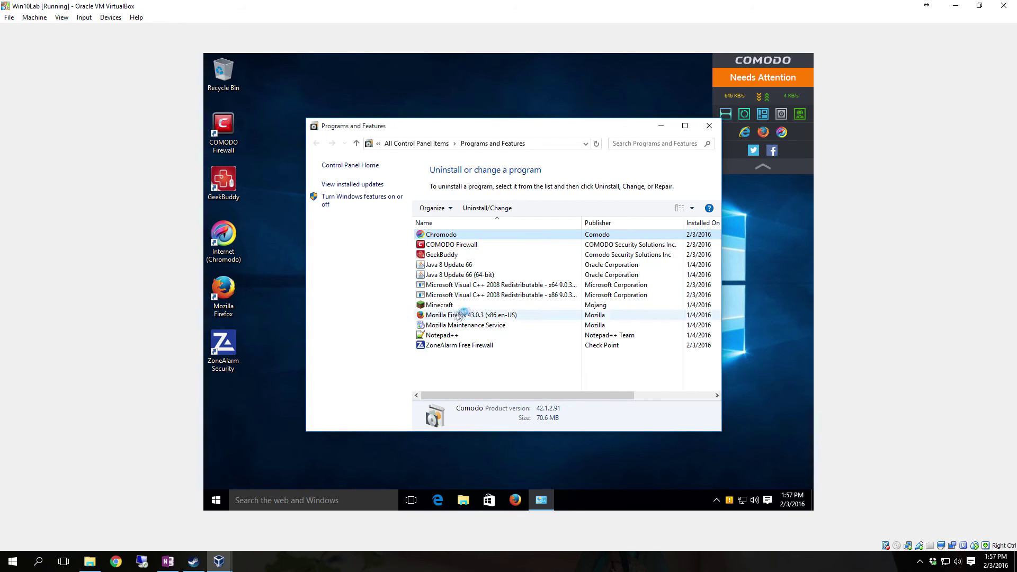
{"action": "left_click", "coordinate": [478, 209]}
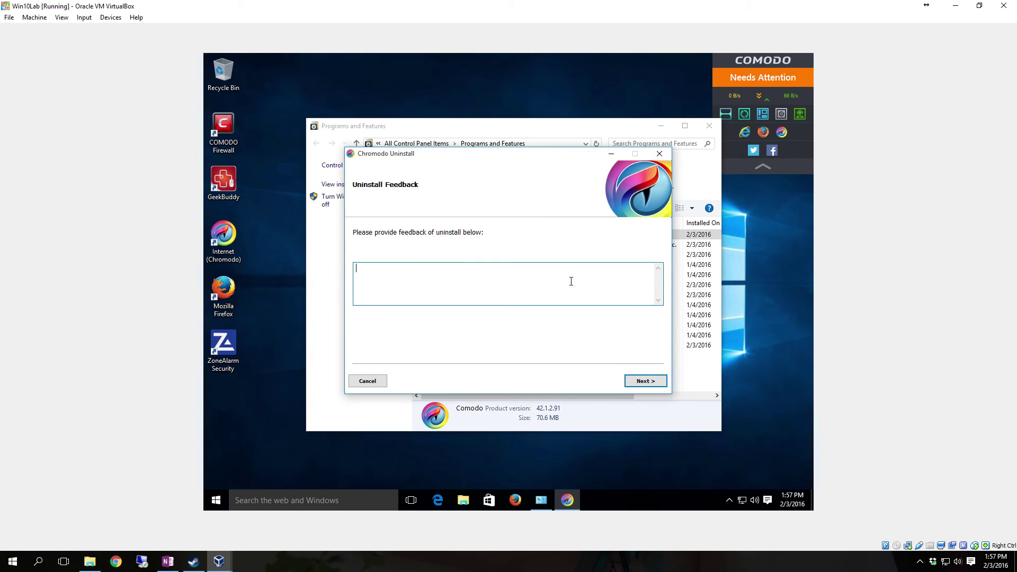
Submit "Don't want or need this" as the Chromodo uninstall feedback.
{"action": "left_click", "coordinate": [643, 381]}
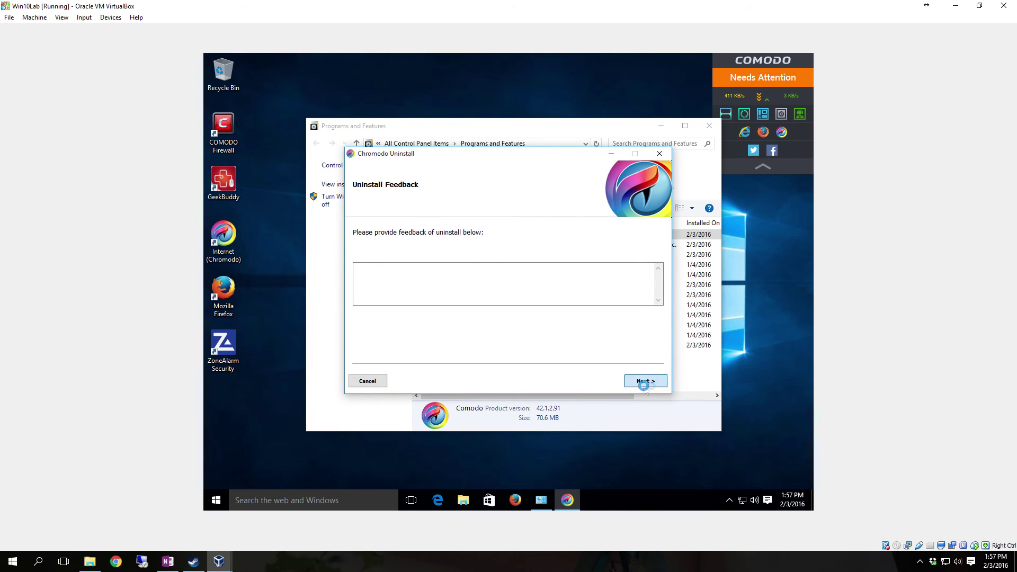
{"action": "left_click", "coordinate": [608, 313]}
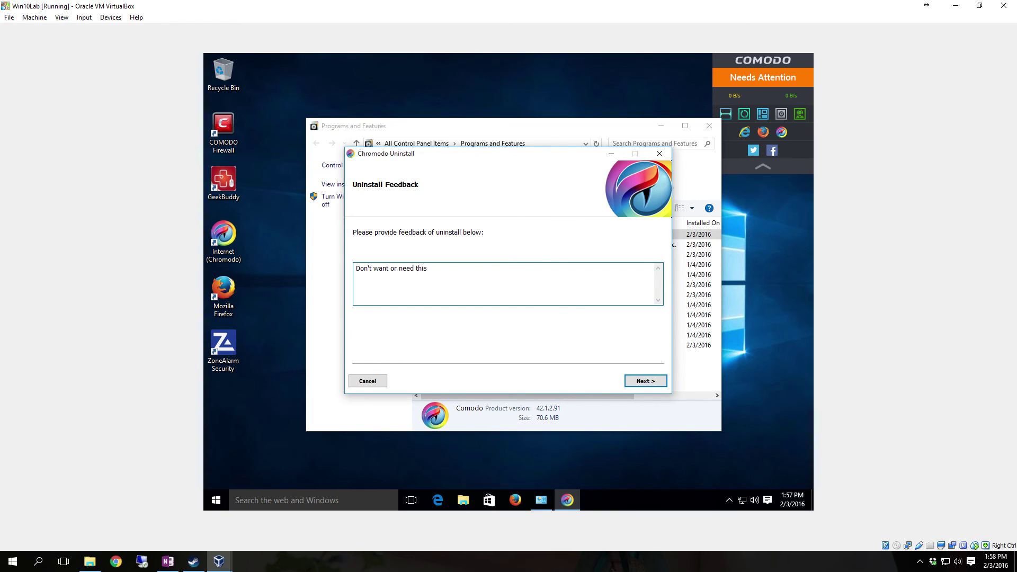
{"action": "left_click", "coordinate": [641, 383]}
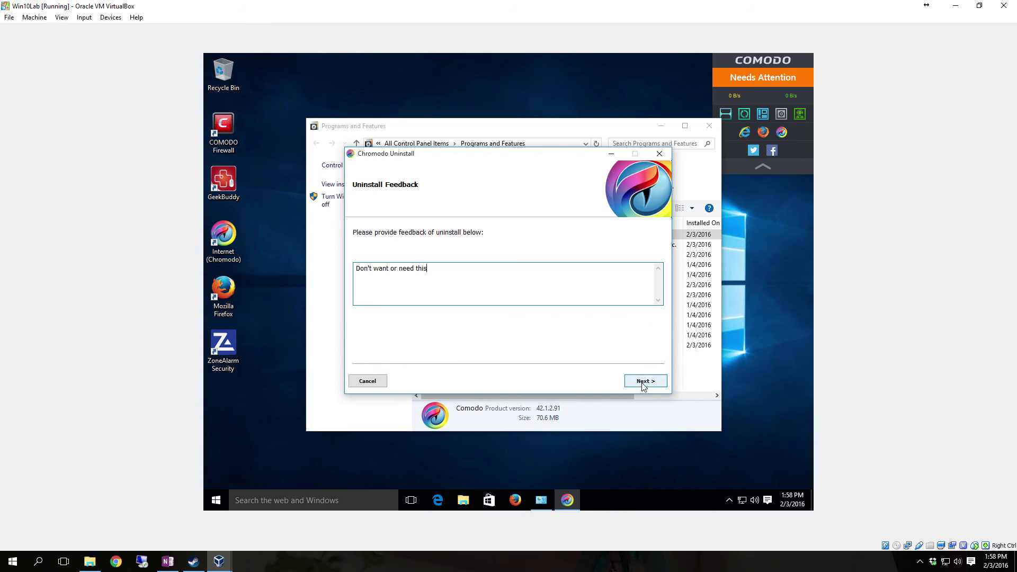
{"action": "left_click", "coordinate": [648, 385]}
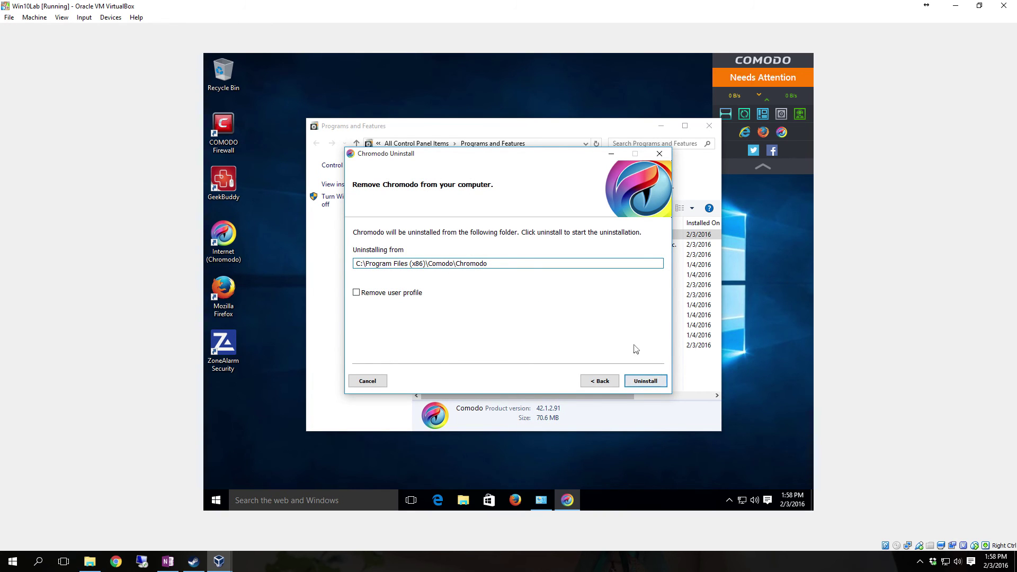
Choose to remove the user profile as well and complete the Chromodo uninstallation.
{"action": "left_click", "coordinate": [729, 500]}
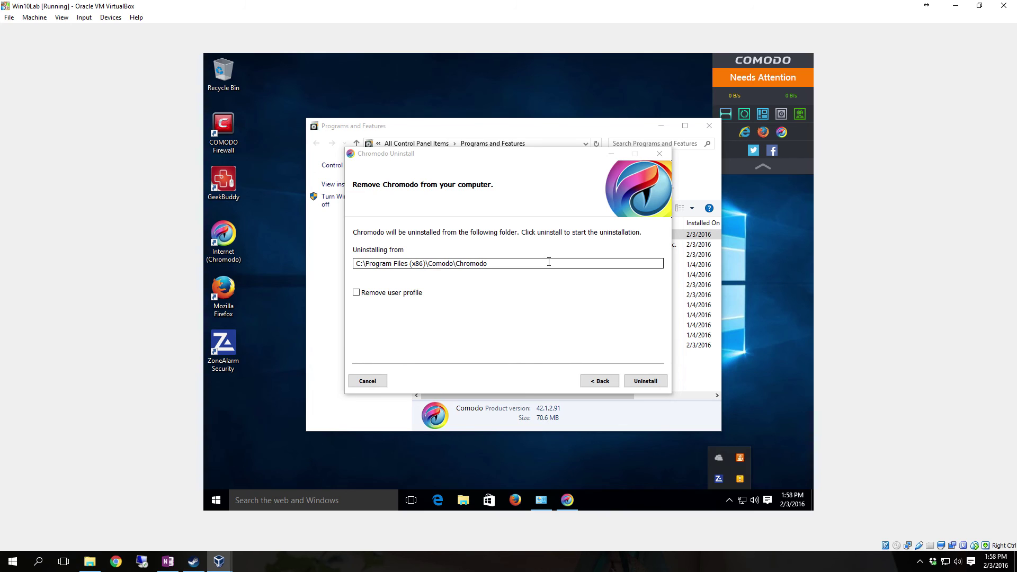
{"action": "left_click", "coordinate": [560, 311]}
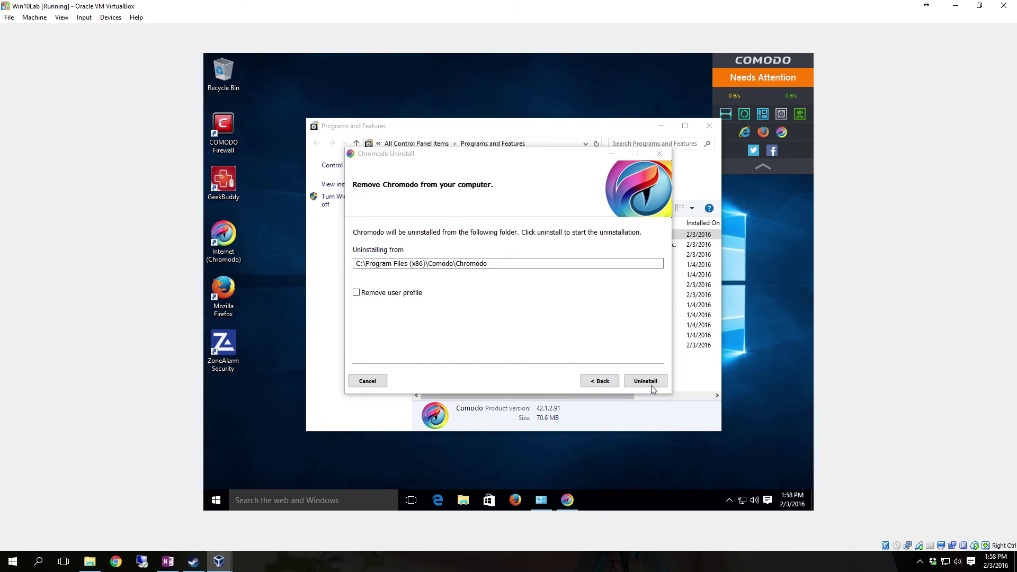
{"action": "left_click", "coordinate": [388, 293]}
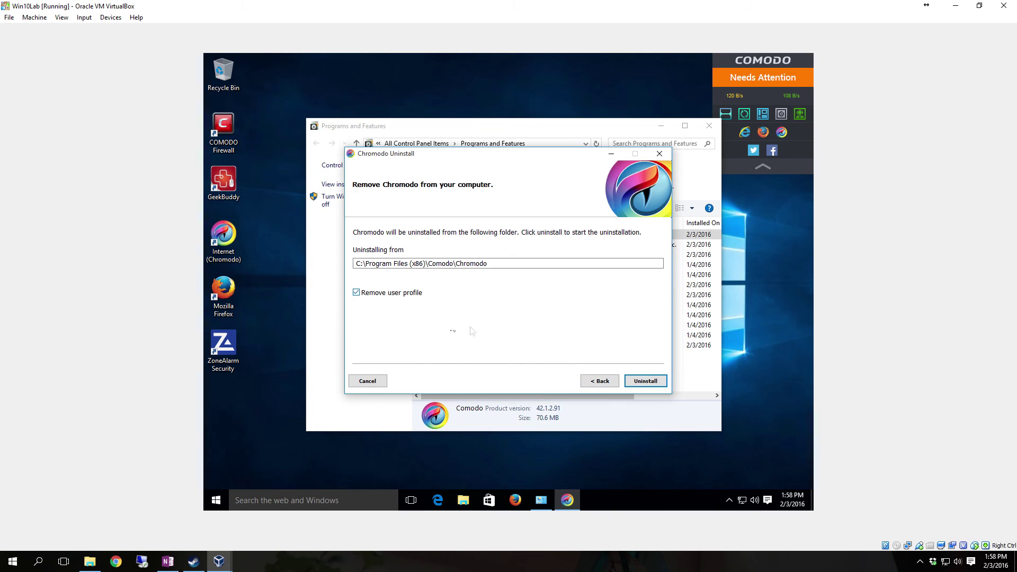
{"action": "left_click", "coordinate": [642, 382]}
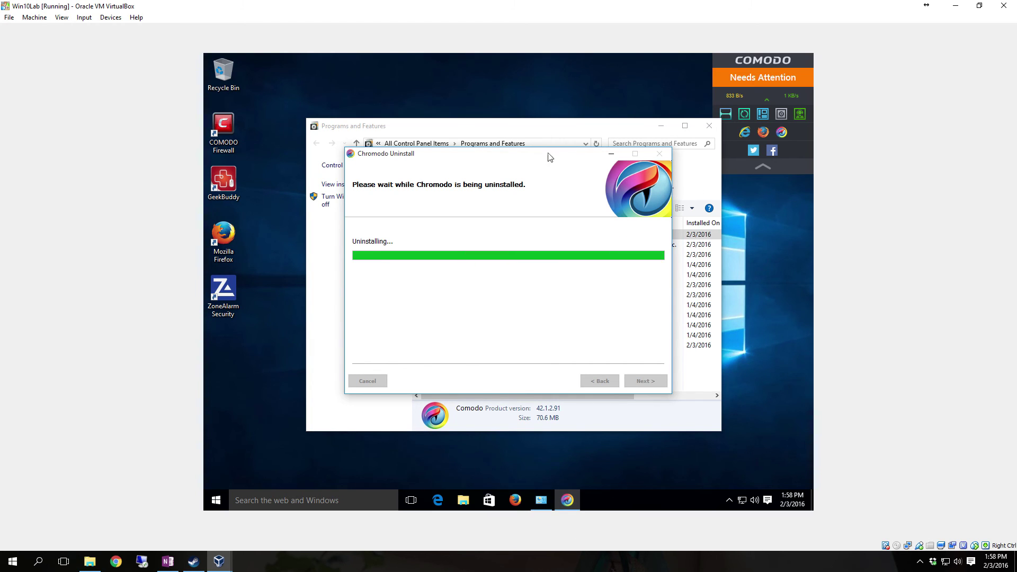
{"action": "left_click", "coordinate": [642, 381]}
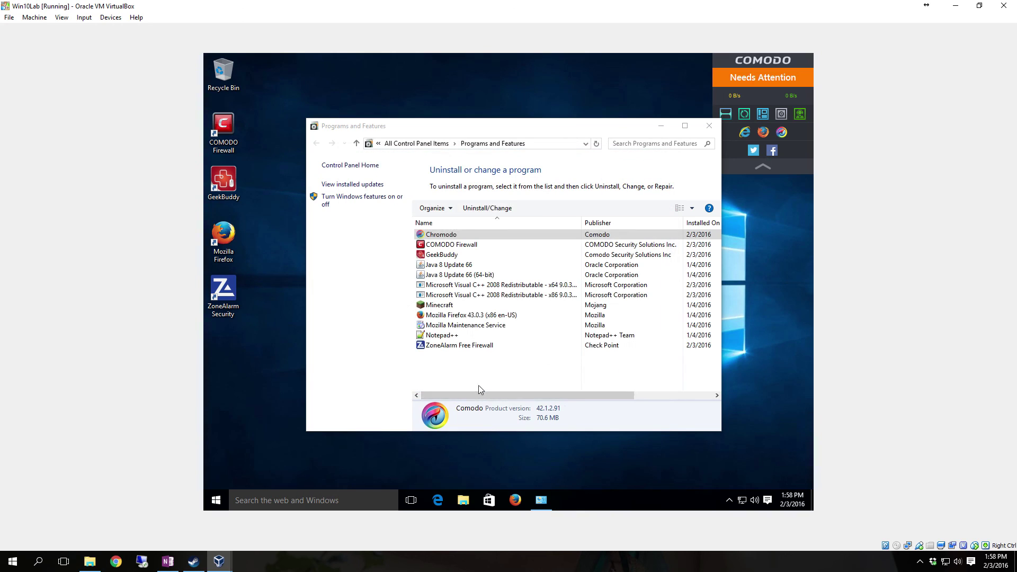
Uninstall GeekBuddy, allowing the change to the PC, and close Programs and Features.
{"action": "left_click", "coordinate": [459, 245]}
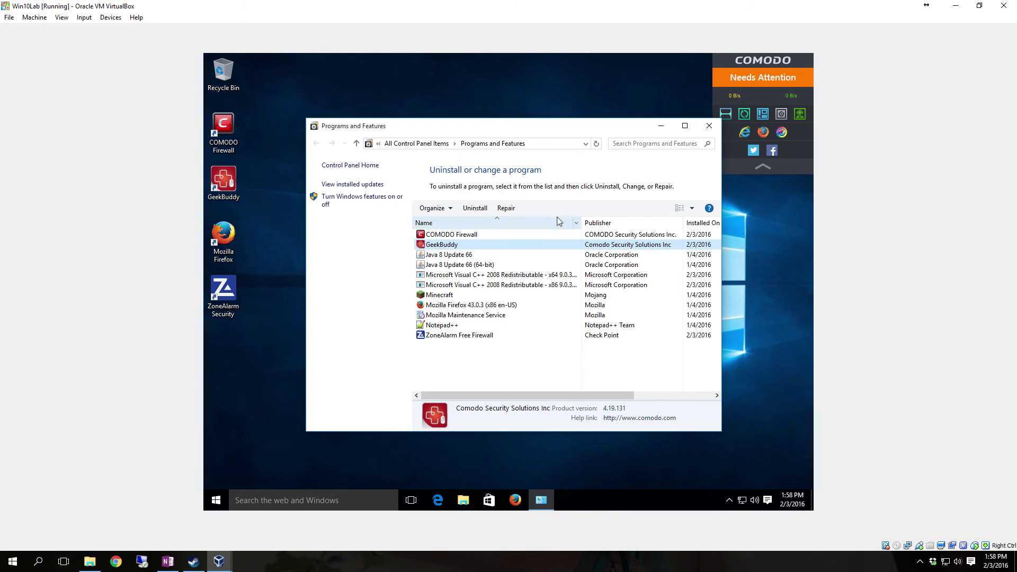
{"action": "left_click", "coordinate": [475, 209]}
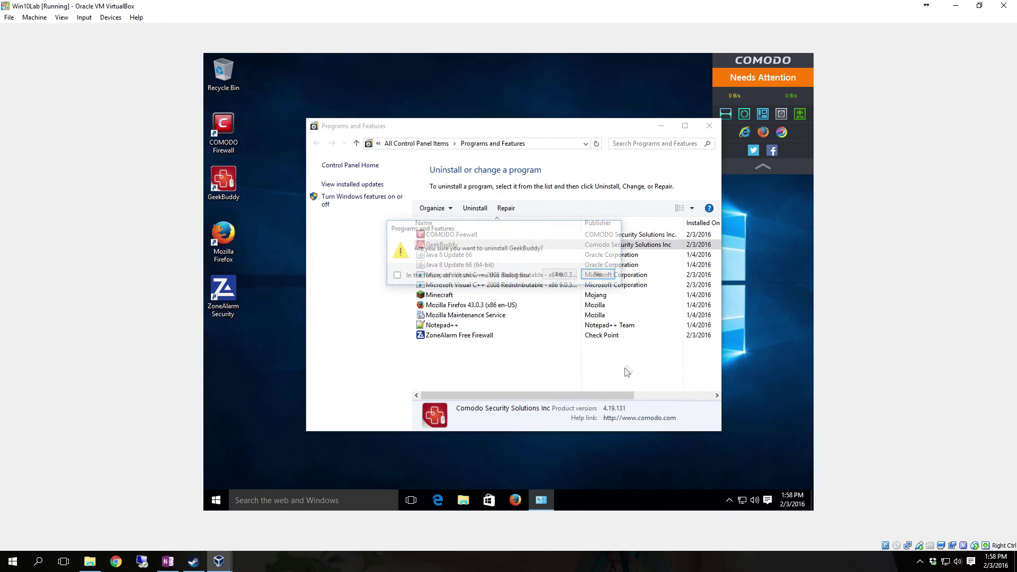
{"action": "left_click", "coordinate": [572, 277]}
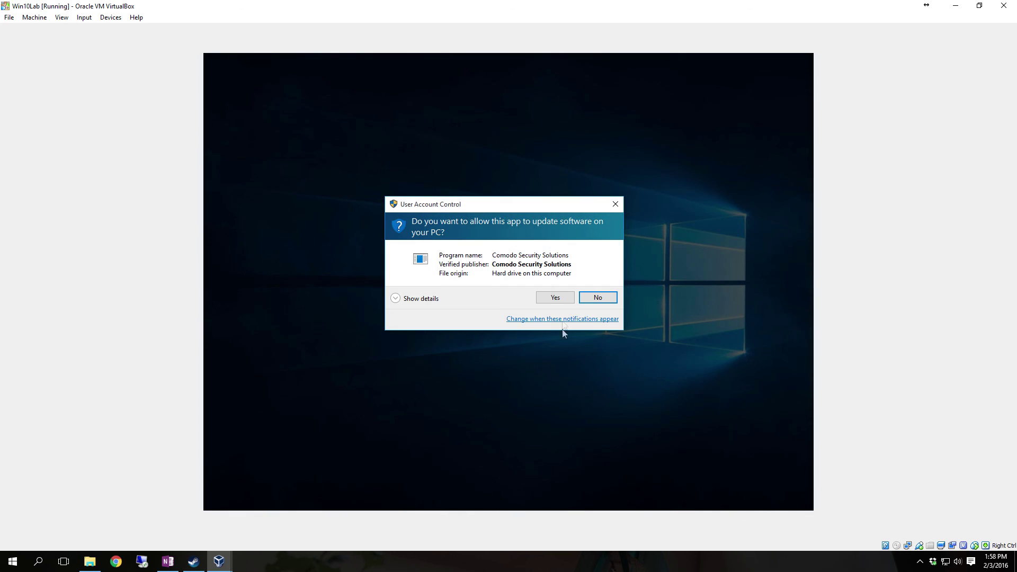
{"action": "left_click", "coordinate": [554, 297]}
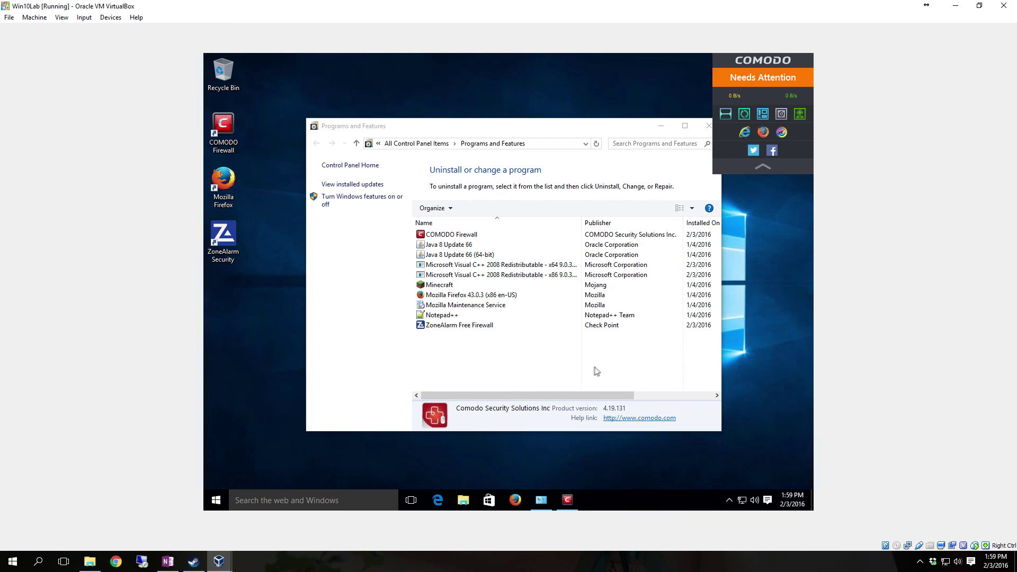
{"action": "left_click", "coordinate": [708, 126]}
Bring up the COMODO Firewall window and apply its Fix It action to restart the computer.
{"action": "left_click", "coordinate": [541, 500]}
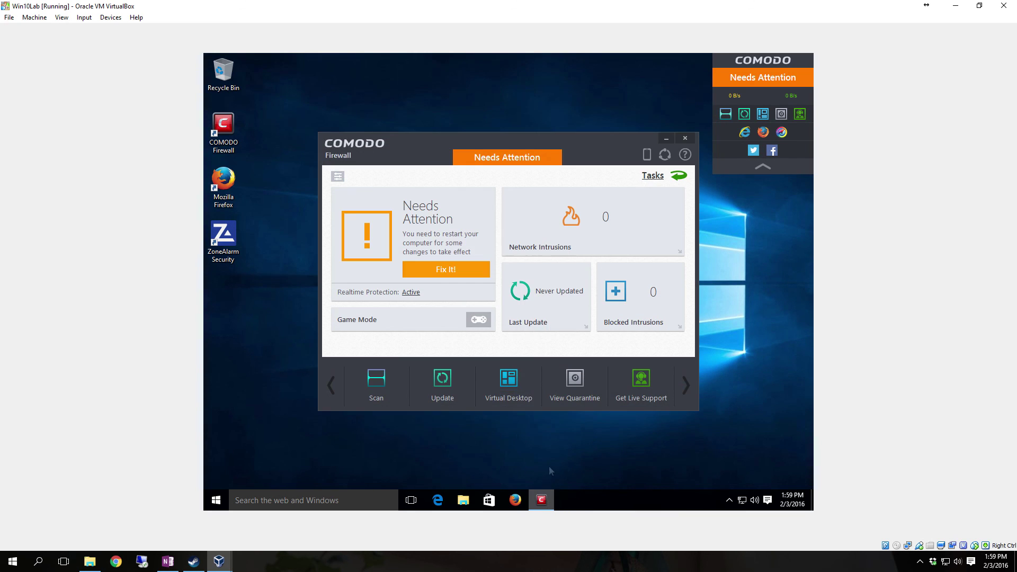
{"action": "left_click", "coordinate": [473, 269]}
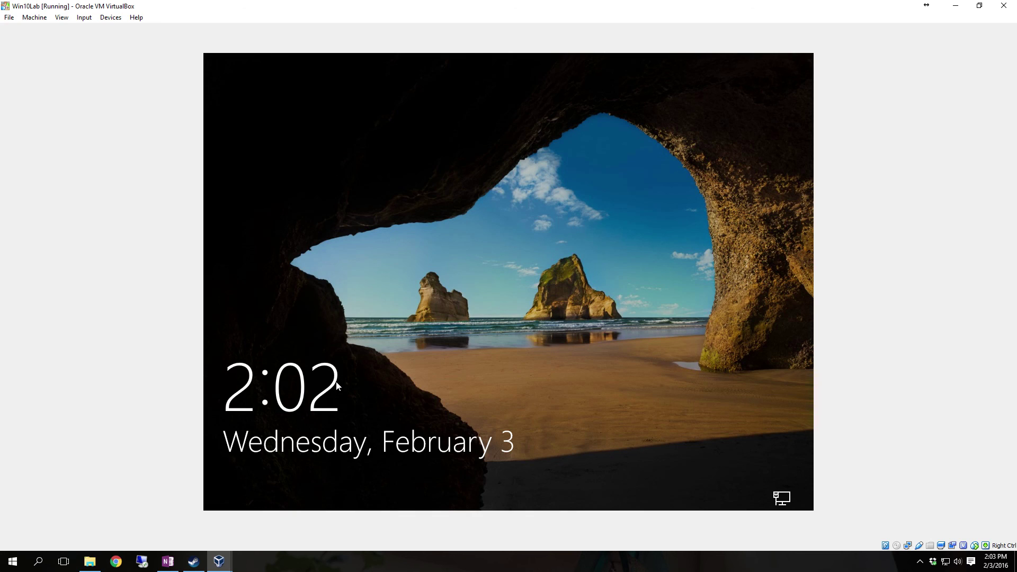
Sign back in to Windows with the account password and collapse the COMODO desktop widget.
{"action": "left_click", "coordinate": [655, 217]}
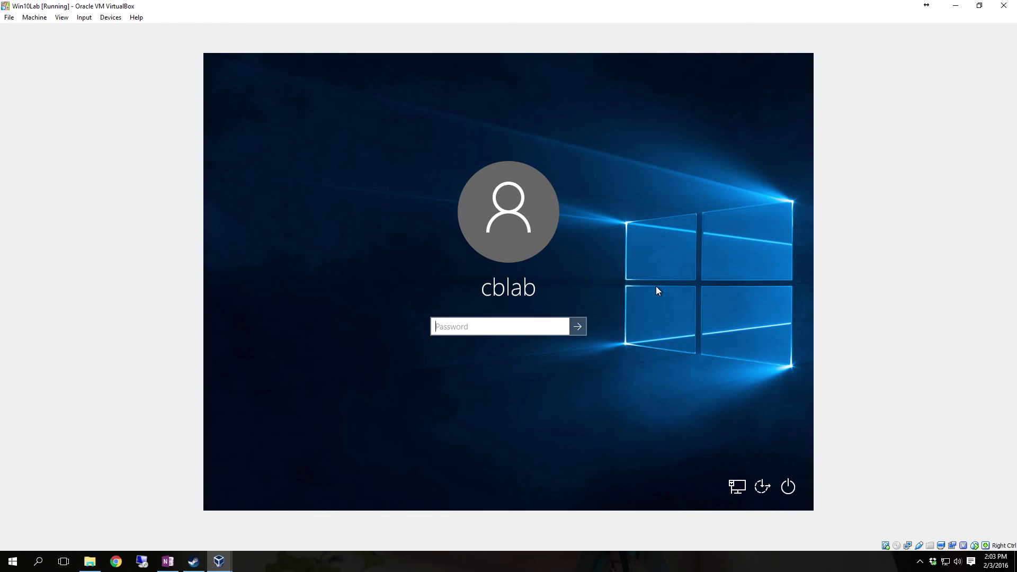
{"action": "key", "text": "Return"}
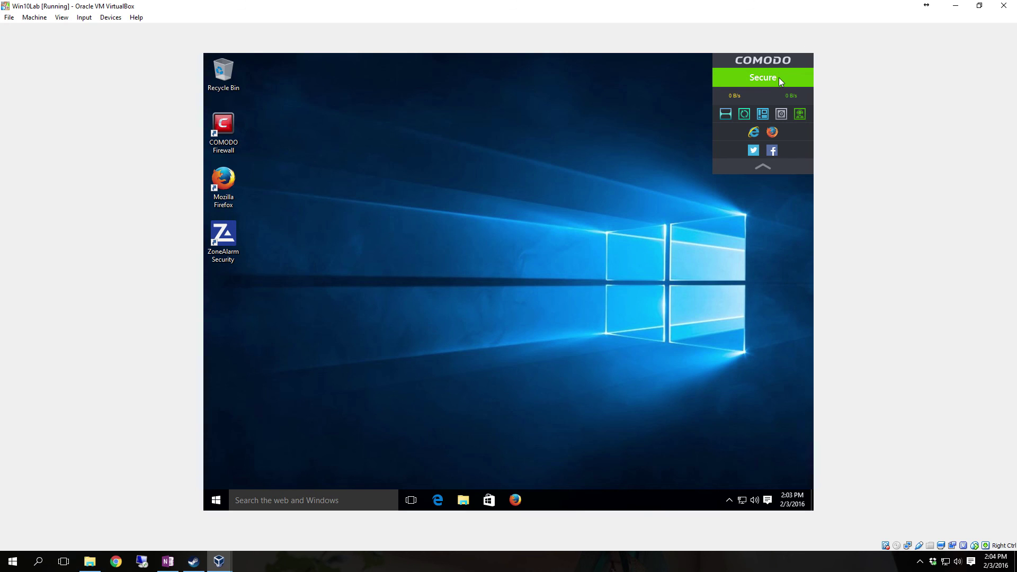
{"action": "left_click", "coordinate": [764, 166]}
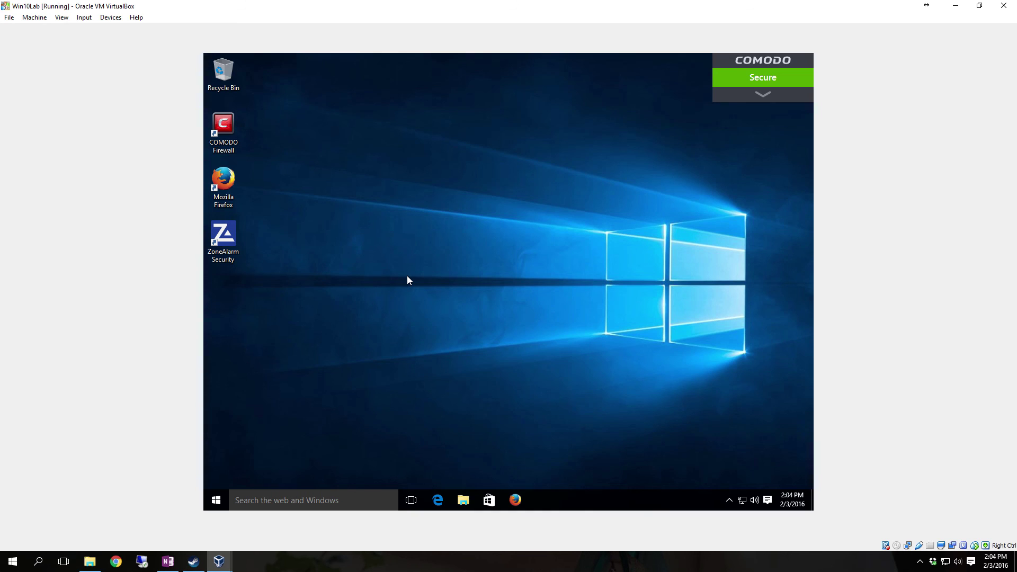